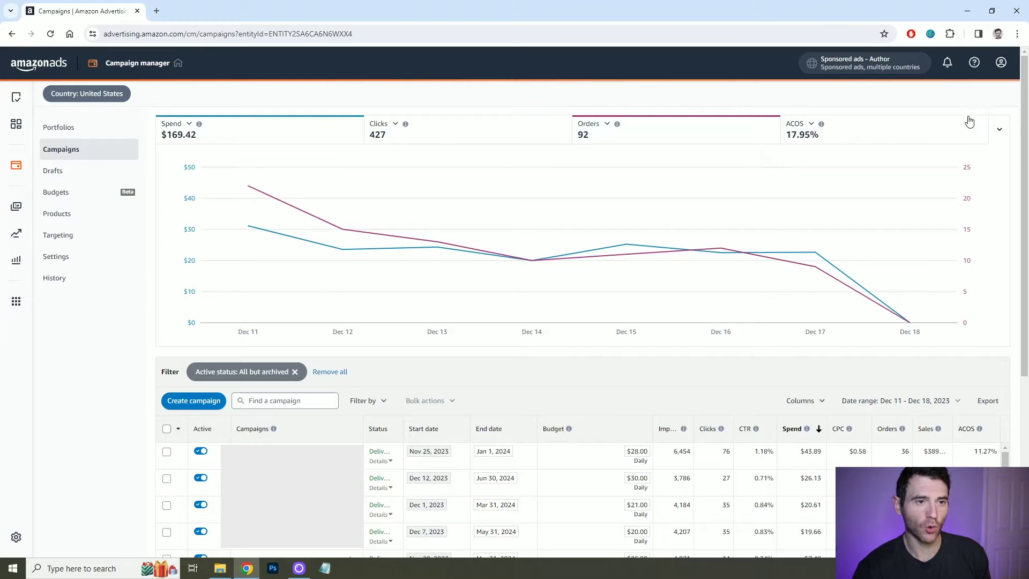
Check the ACOS metric list without changing it, then start creating a new campaign.
click(810, 124)
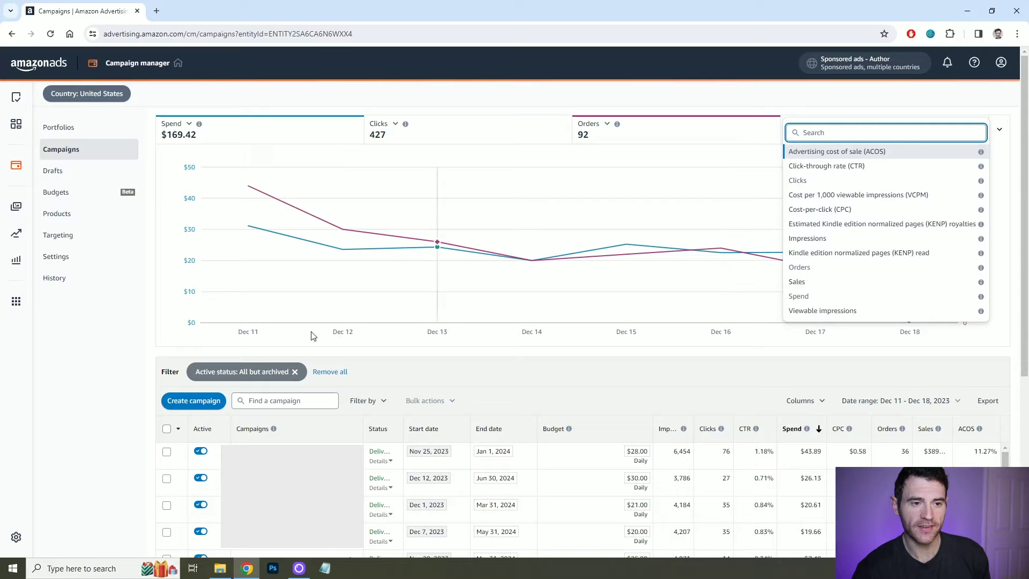
click(114, 335)
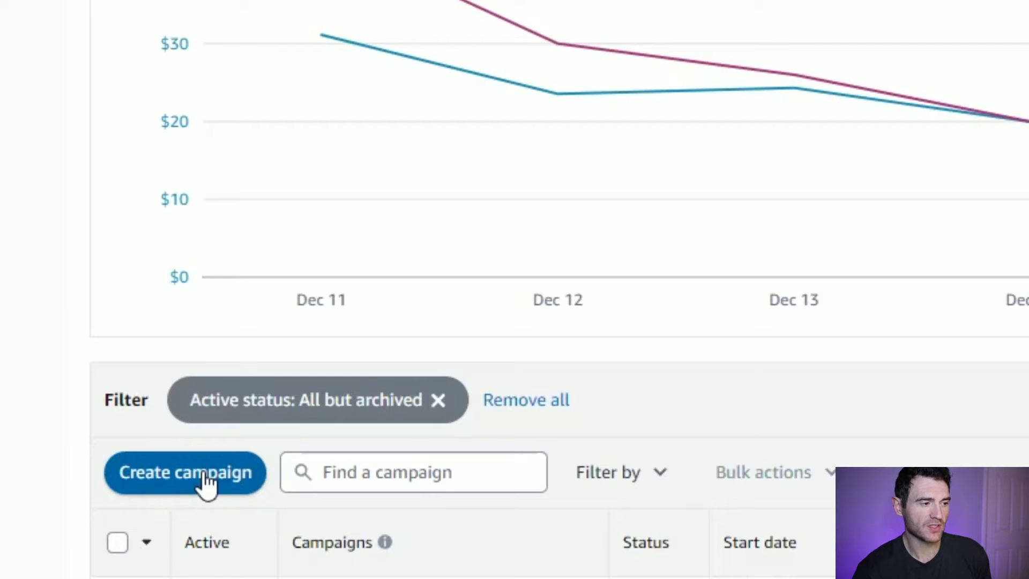
click(203, 470)
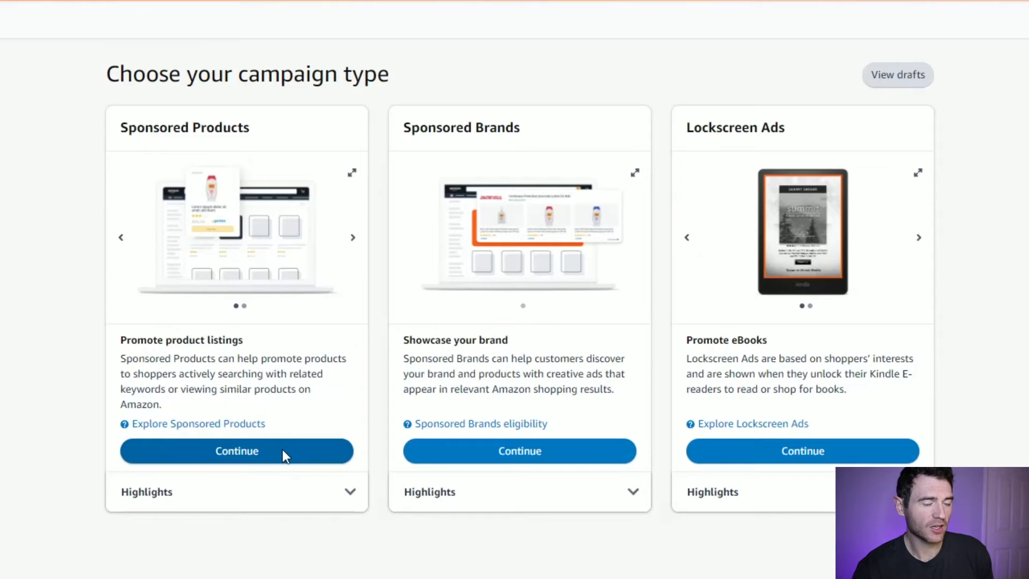
Choose Sponsored Products with the Standard ad format and name the ad group 'Santa PRODUCTS'.
click(283, 455)
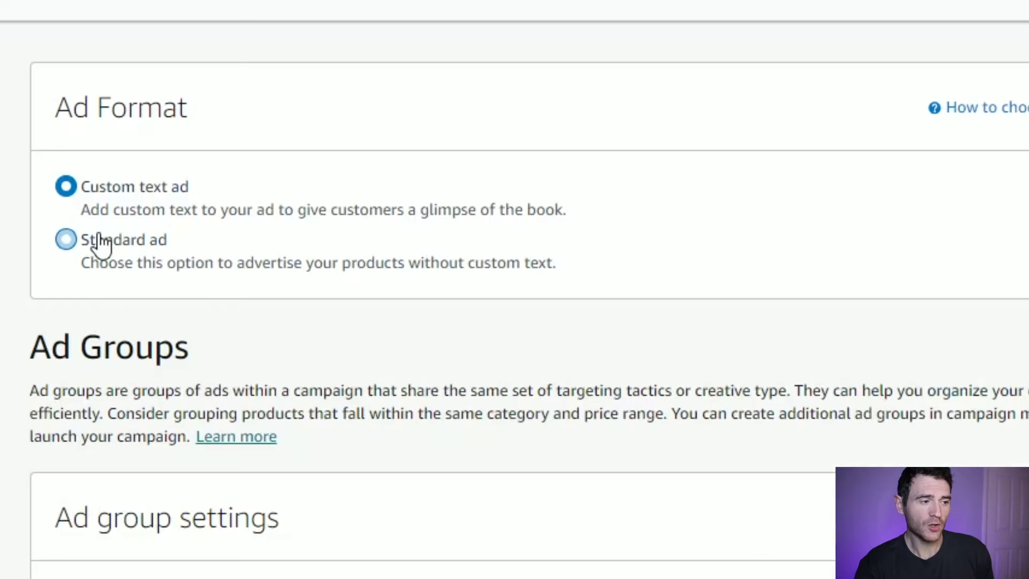
click(99, 243)
scroll(102, 232, down, 3)
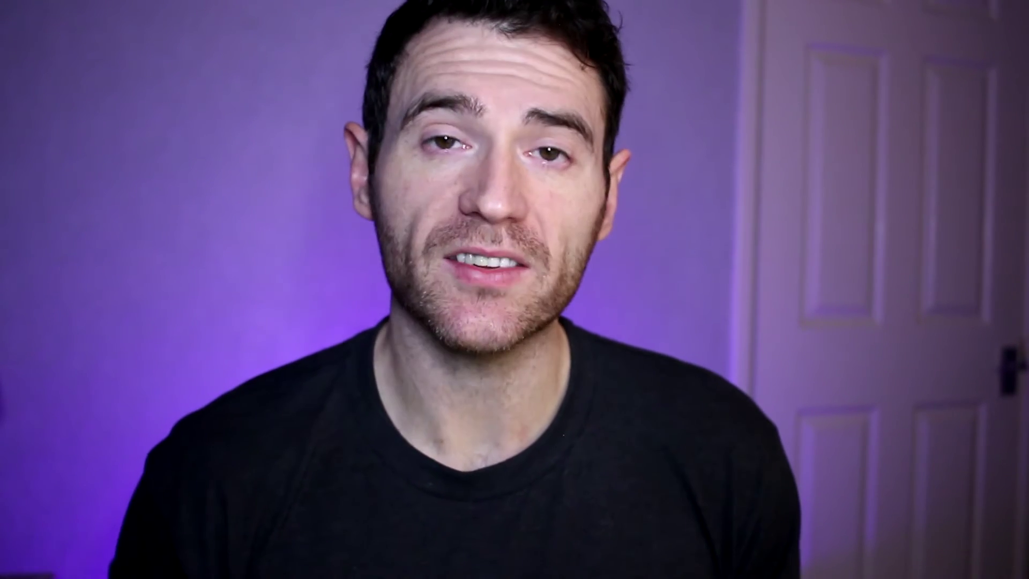
text(S)
text(anta PRODUCT)
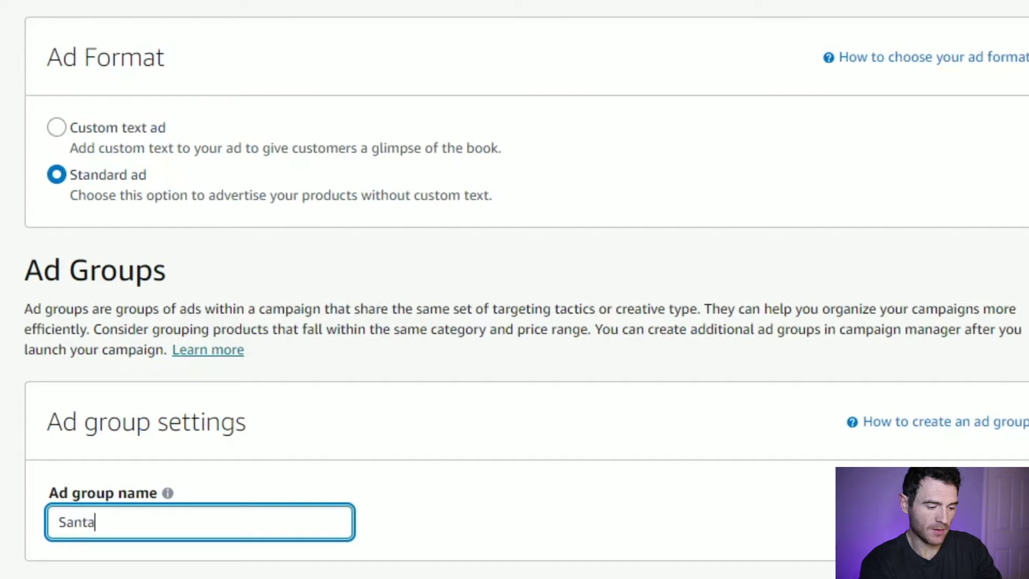
text(S)
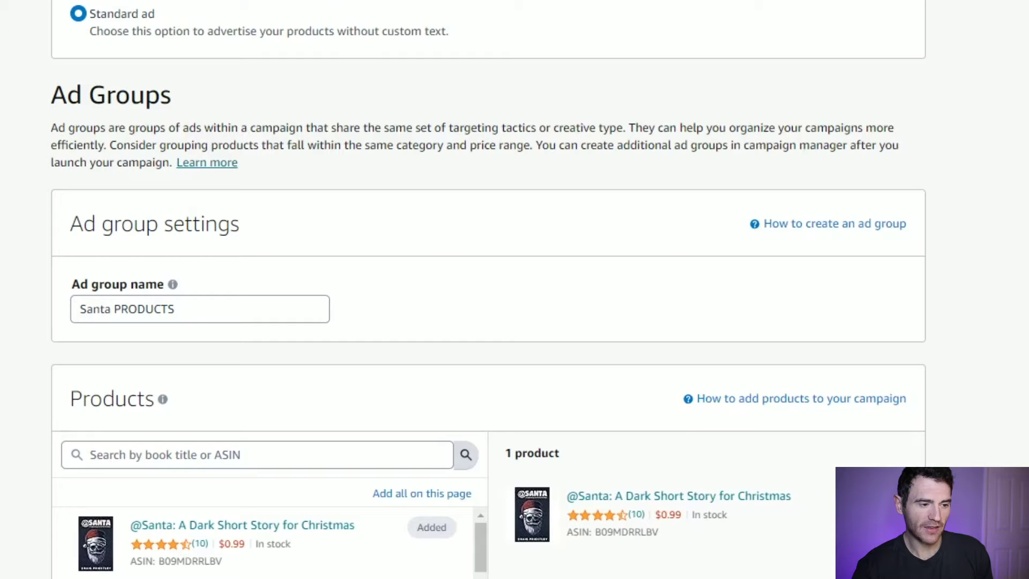
click(257, 454)
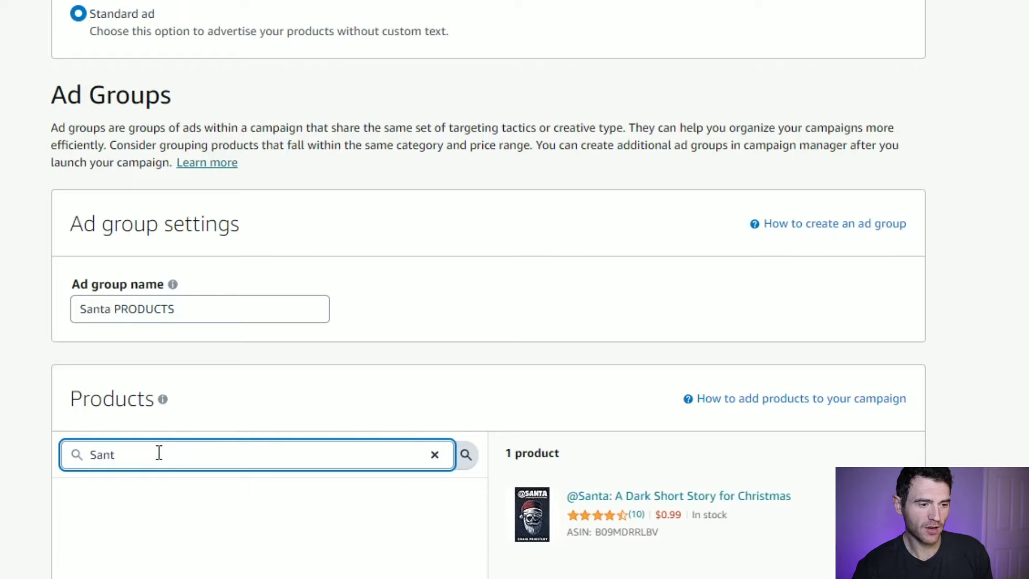
scroll(3, 395, down, 6)
scroll(3, 396, down, 5)
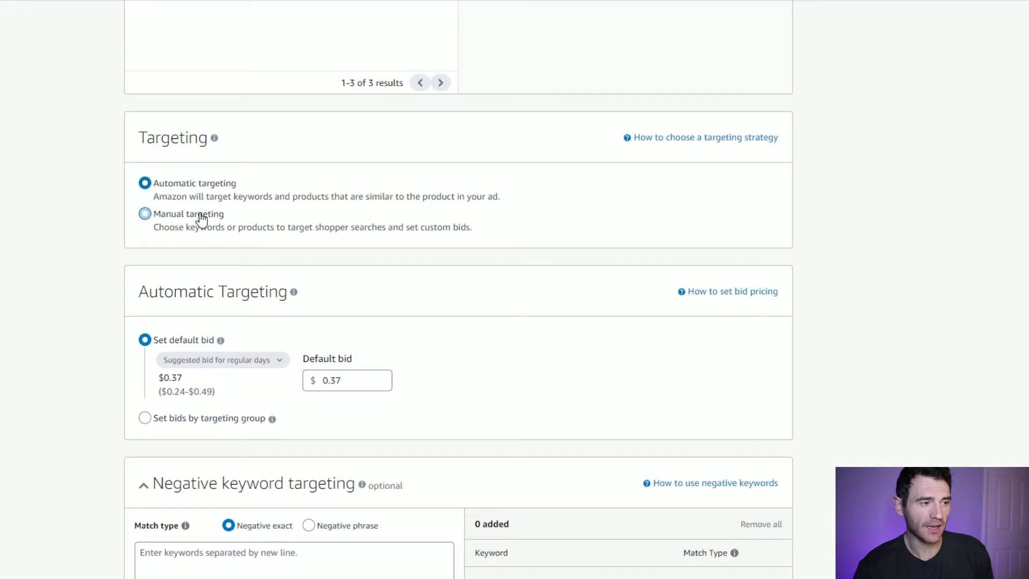
Use manual product targeting and show suggested individual books with bids of $0.62–$0.98.
click(200, 214)
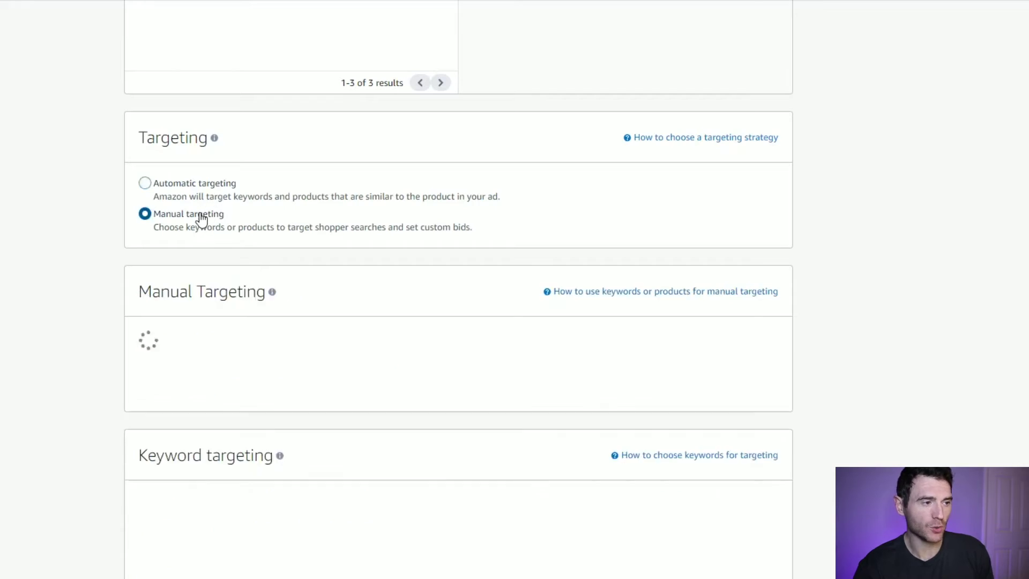
scroll(76, 247, down, 2)
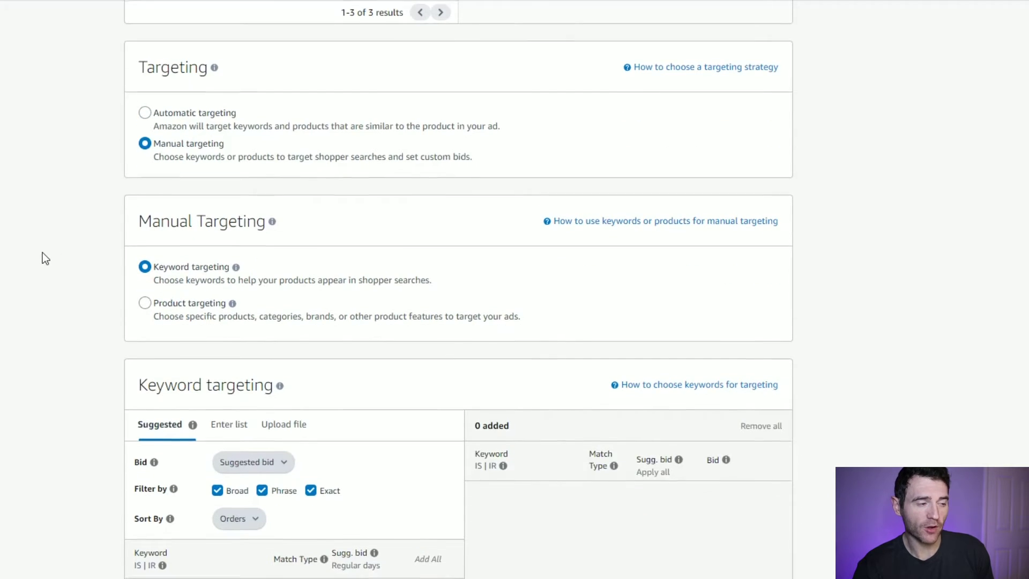
scroll(42, 253, down, 2)
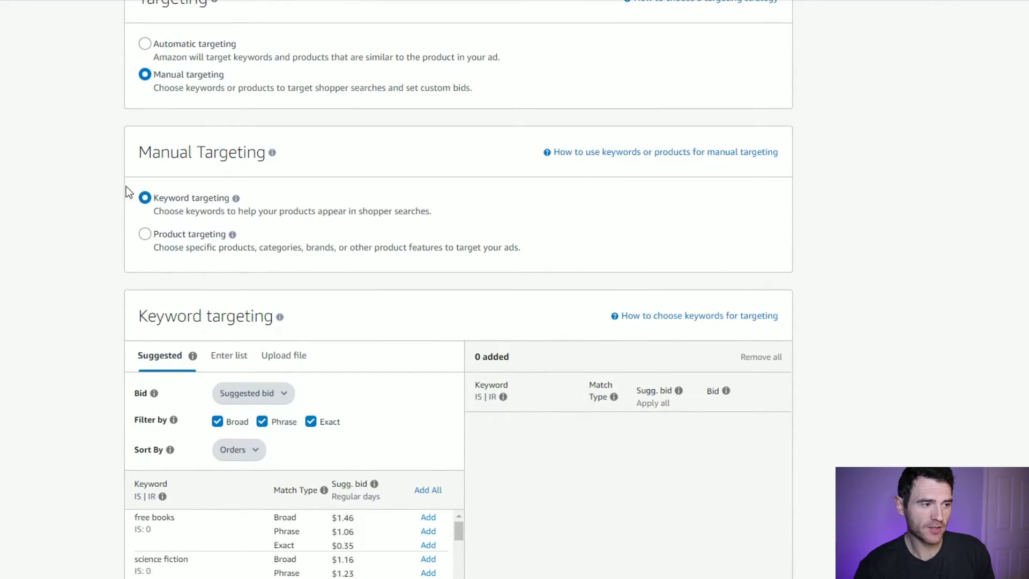
click(194, 245)
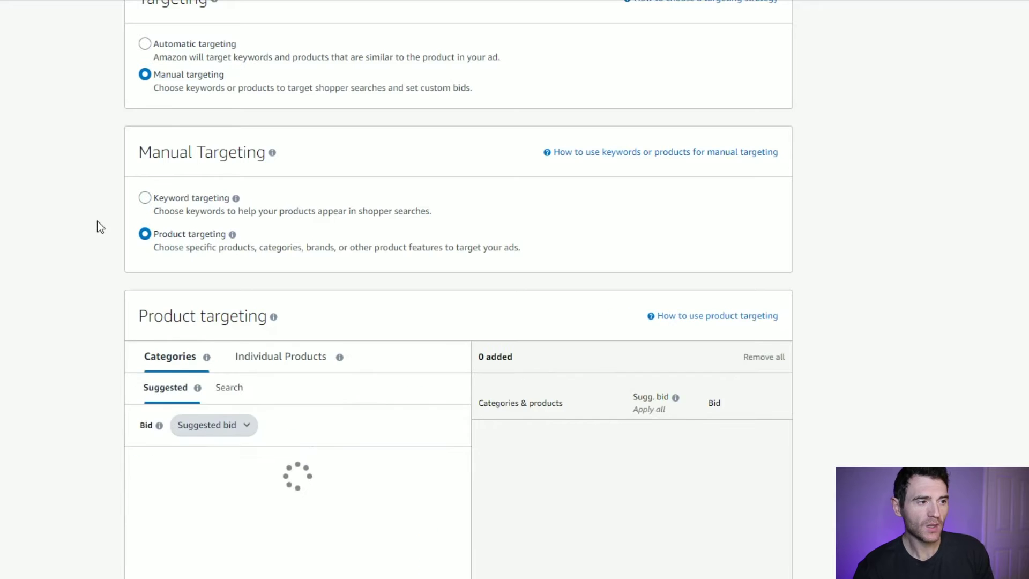
scroll(98, 225, down, 4)
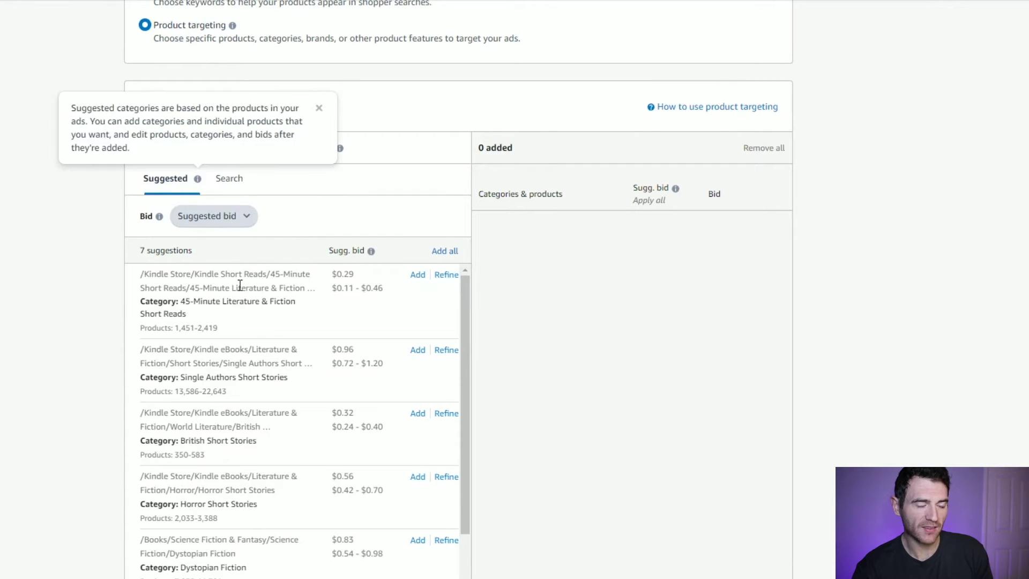
scroll(94, 324, down, 1)
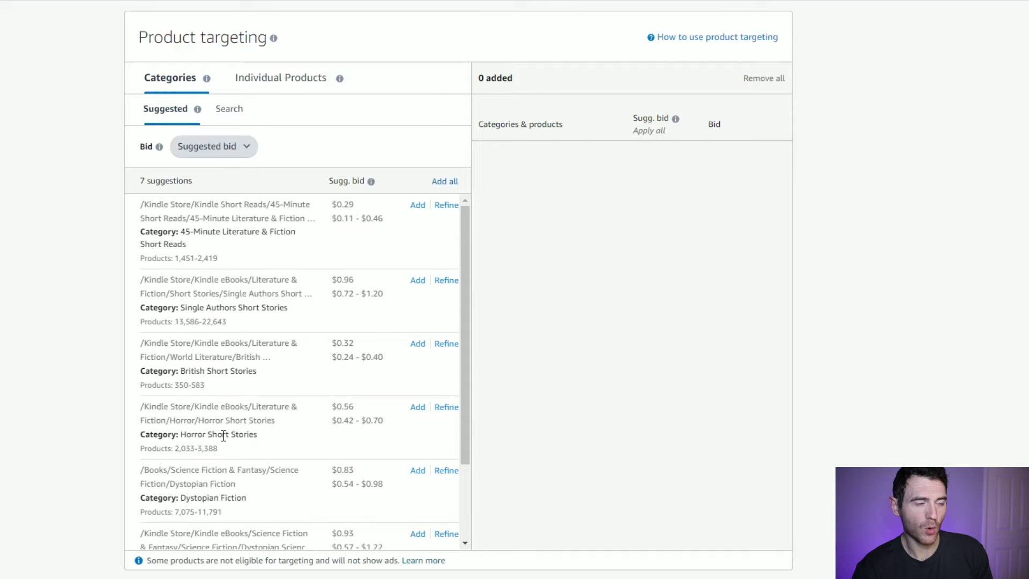
click(289, 82)
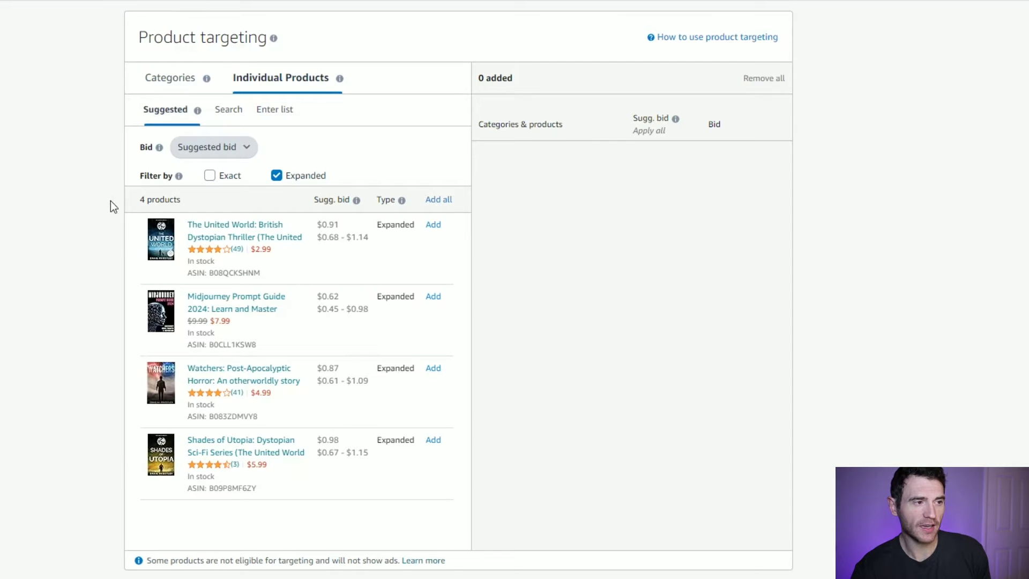
Switch individual-product targeting to the Search sub-tab and change the bid method to Custom bid.
click(279, 119)
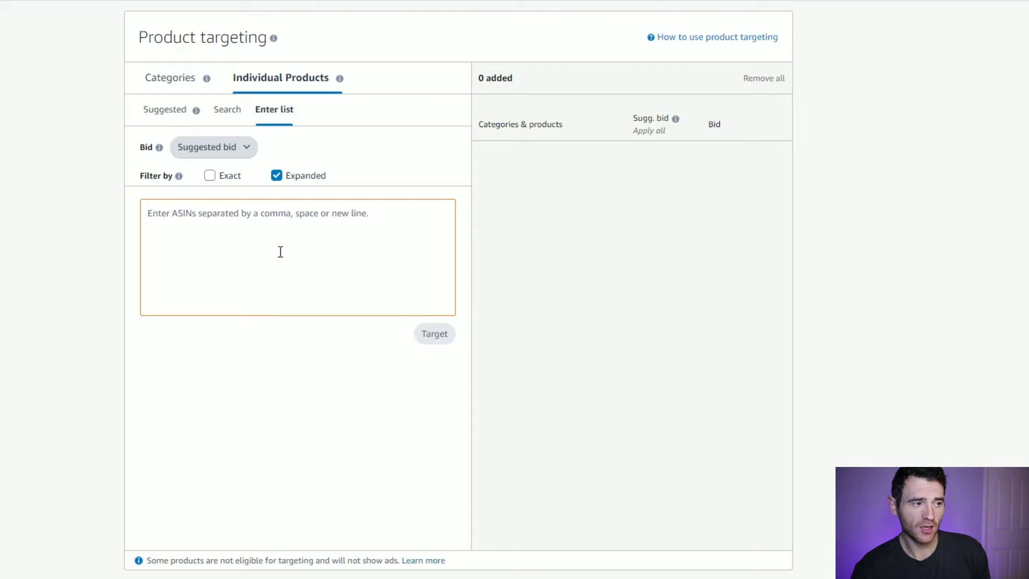
click(235, 119)
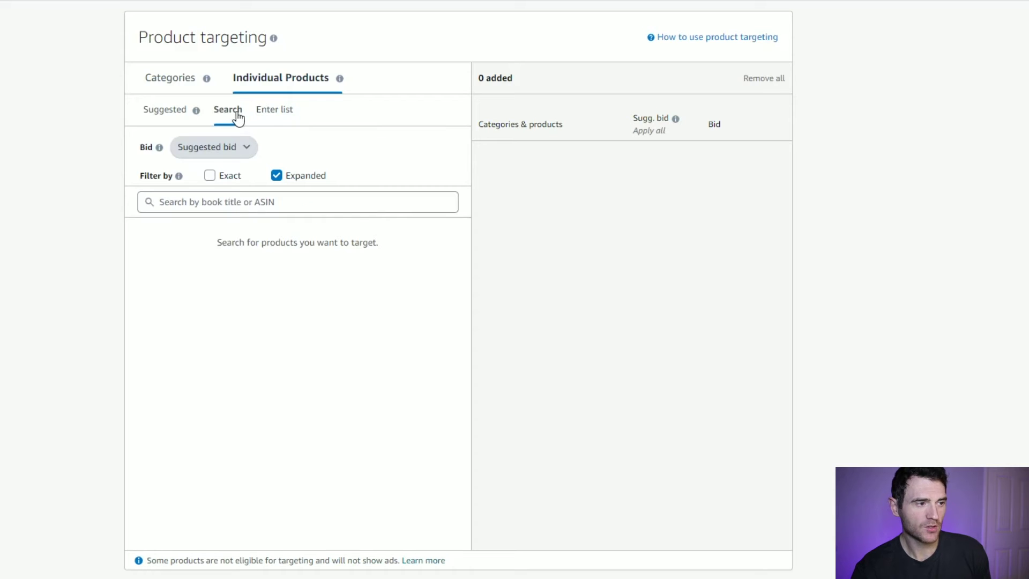
click(230, 151)
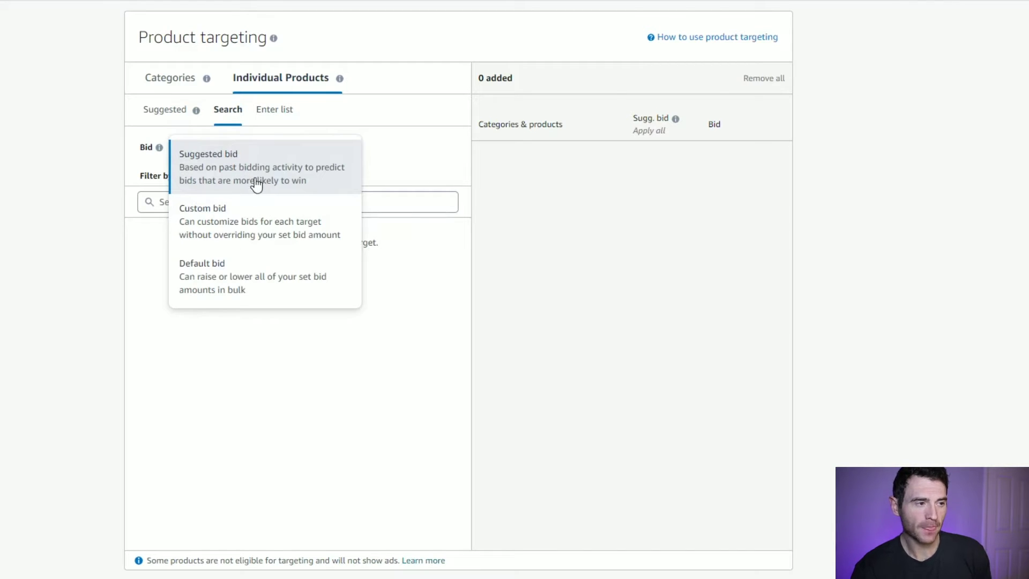
click(257, 244)
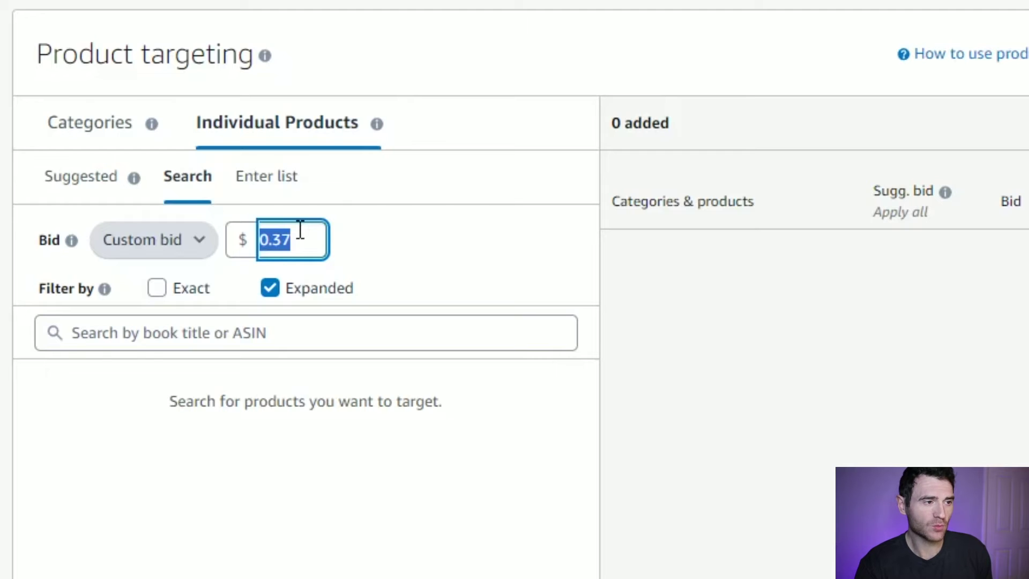
Set the custom bid to $0.21 and search 'horror short story' with Expanded matching.
text(.)
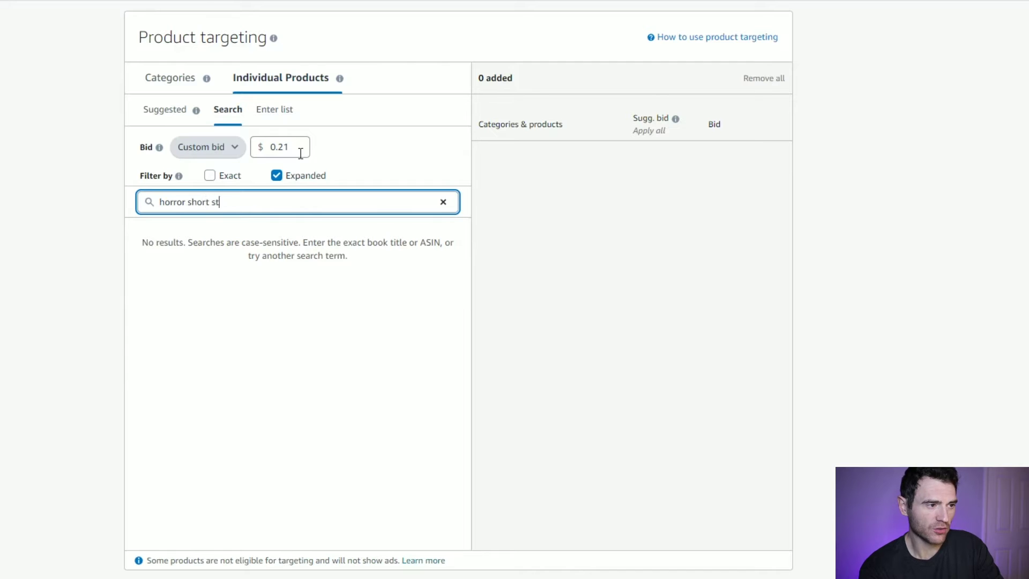
text(tory)
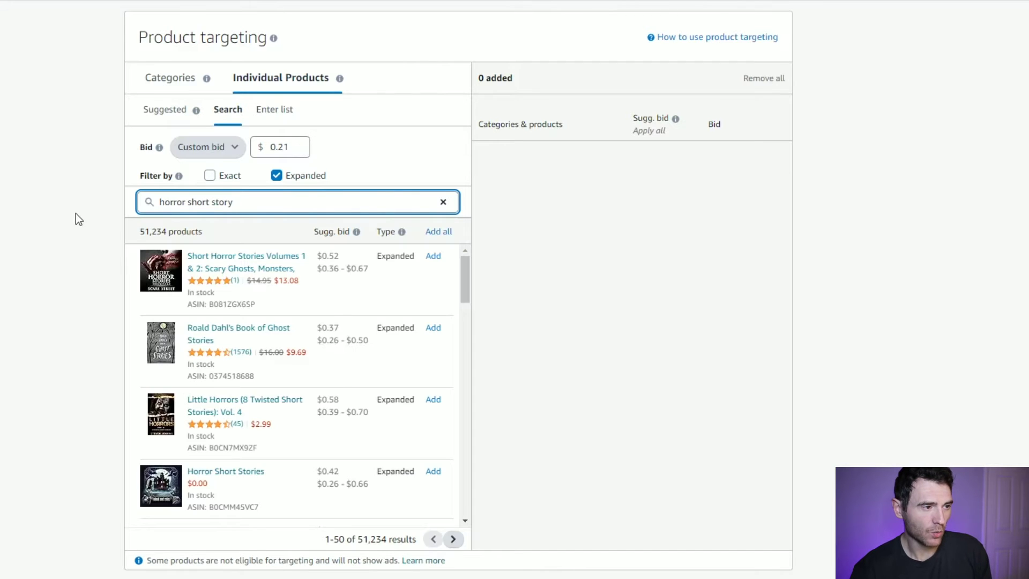
scroll(59, 252, down, 2)
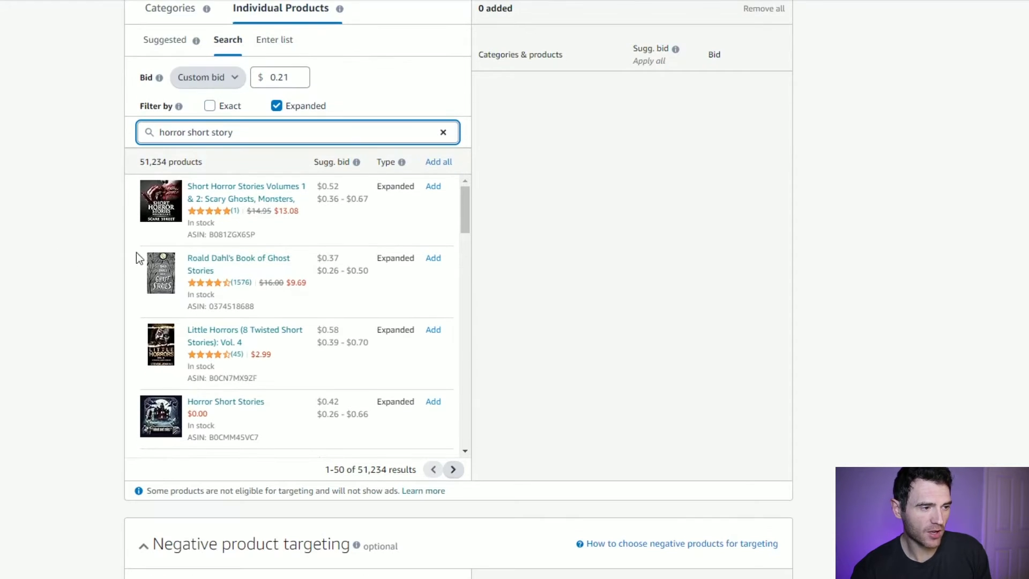
scroll(288, 237, down, 6)
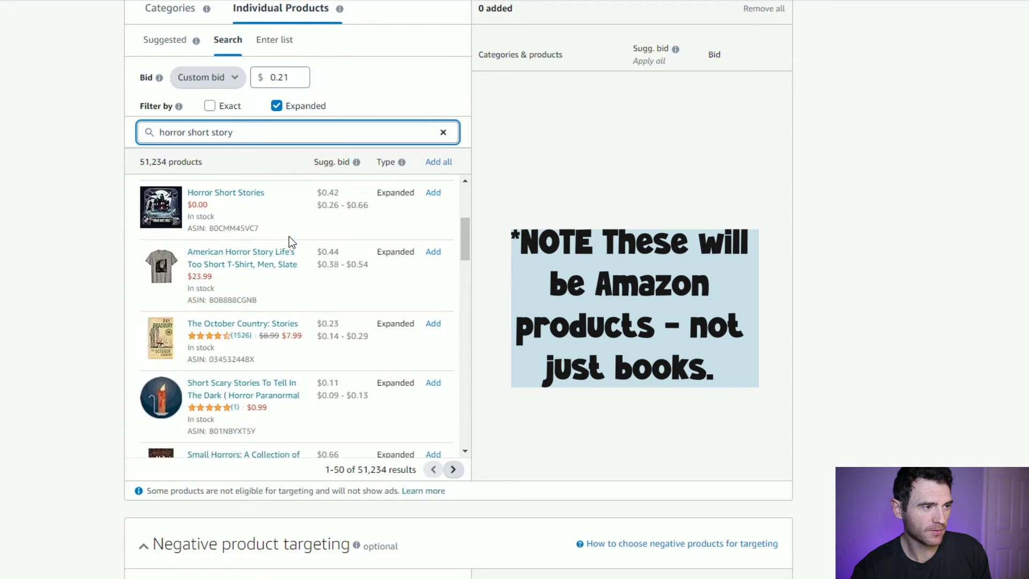
scroll(288, 236, up, 6)
click(290, 76)
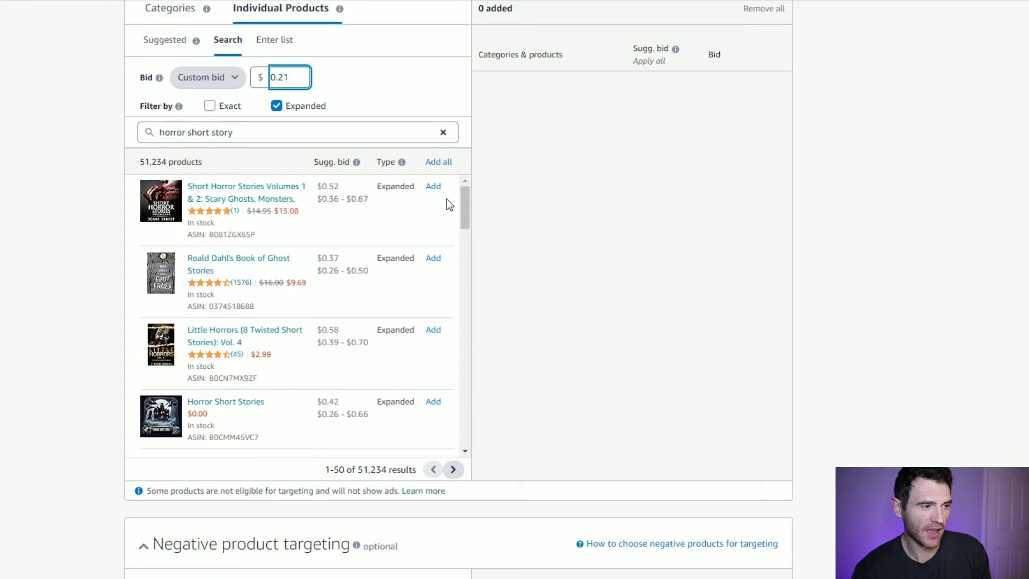
Add horror titles like Short Horror Stories Vols 1 & 2 and Little Horrors, reaching 1,050 targets at $0.21.
click(434, 187)
click(434, 258)
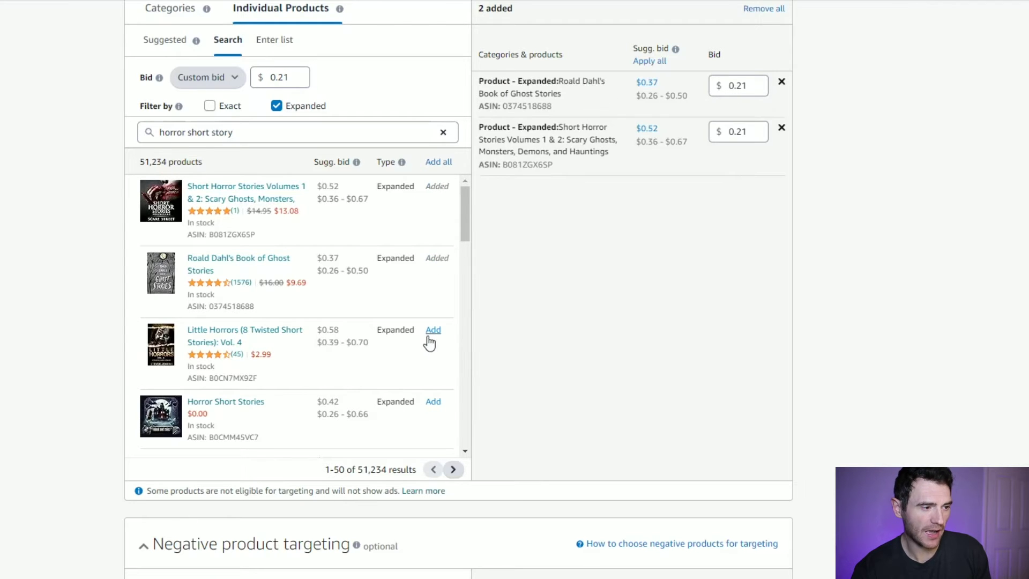
click(433, 330)
scroll(419, 281, down, 1)
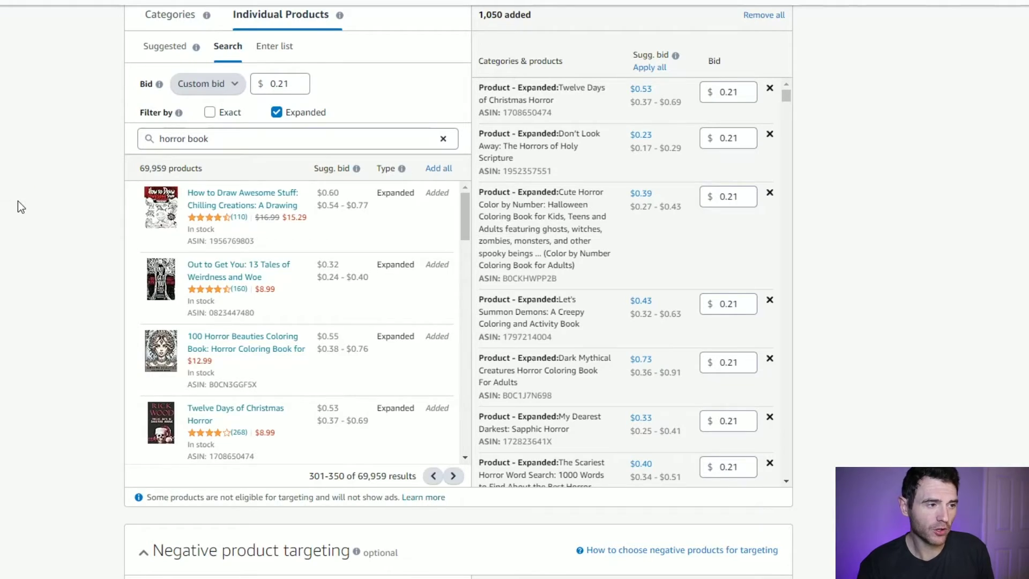
scroll(17, 193, down, 5)
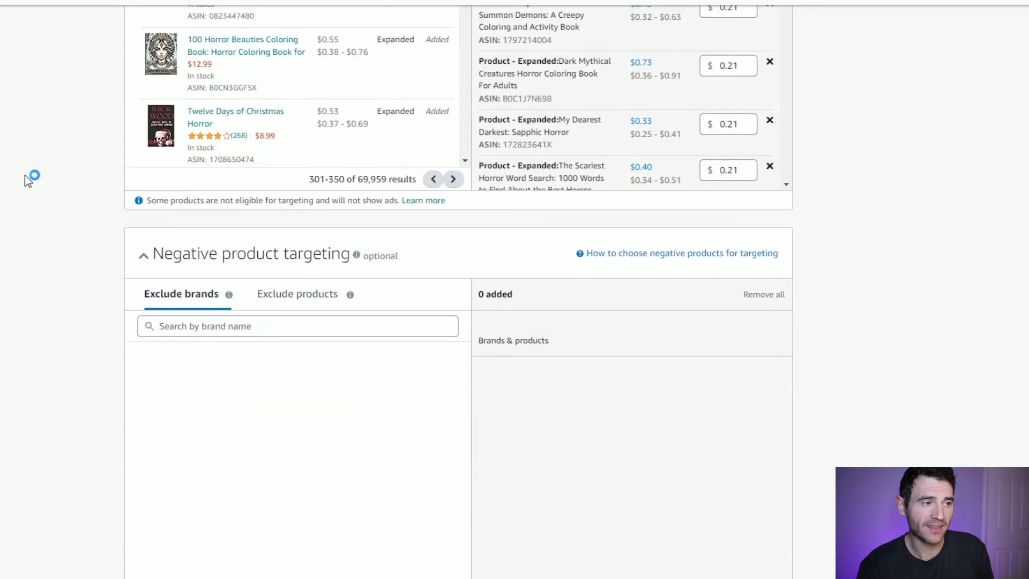
scroll(25, 175, down, 4)
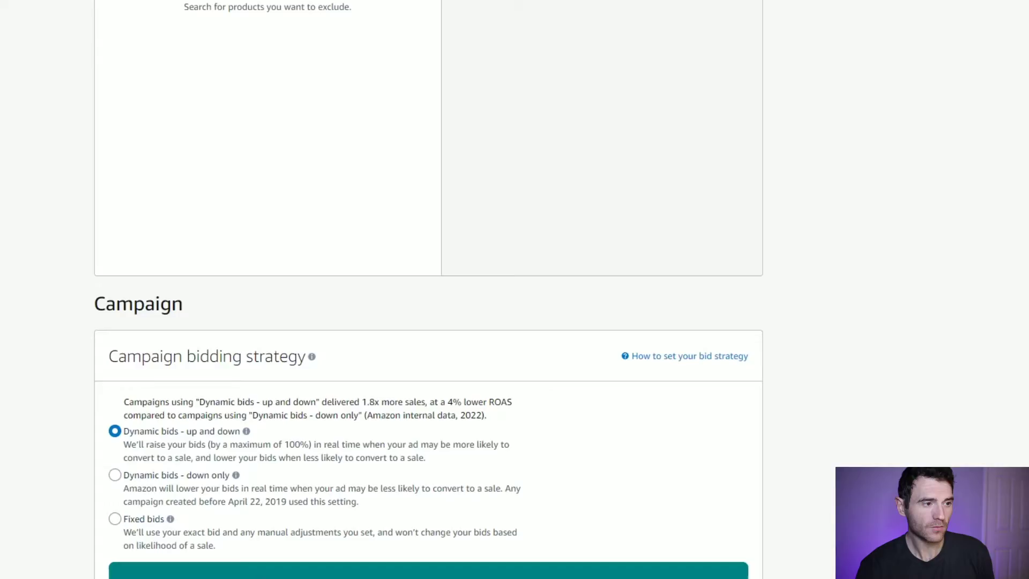
scroll(429, 290, down, 5)
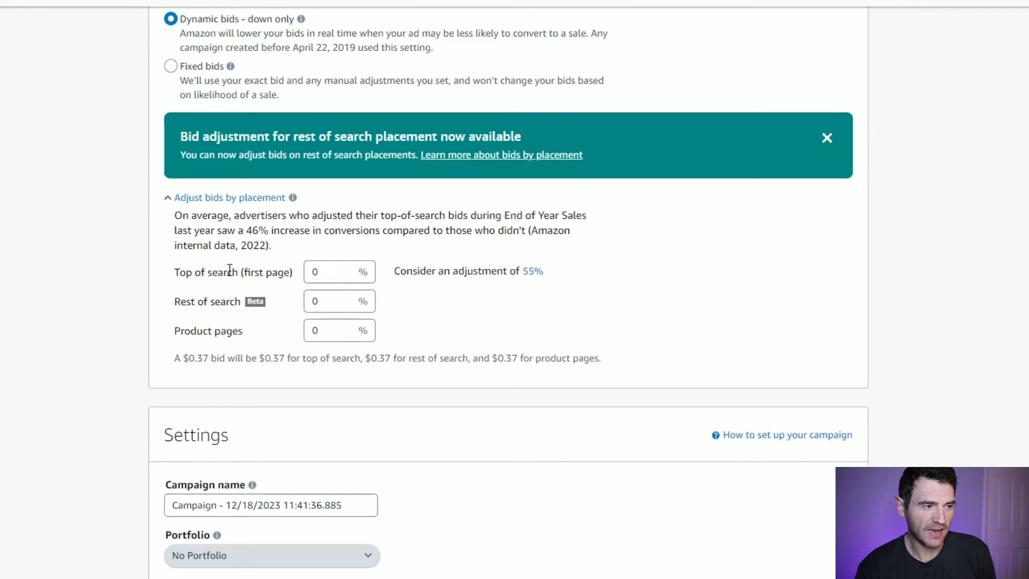
Name the campaign 'Santa Book' and keep No Portfolio selected.
scroll(229, 270, down, 1)
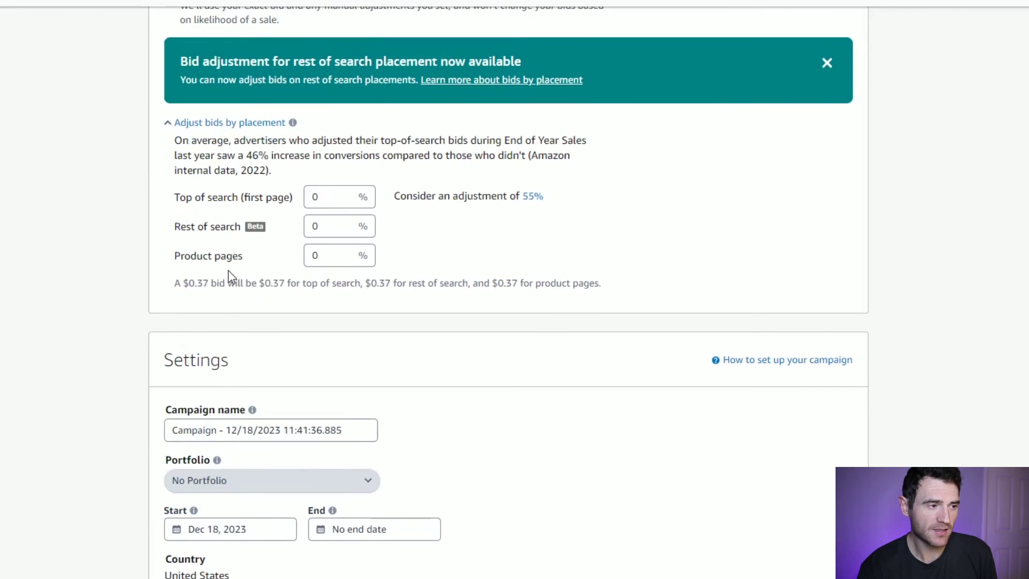
scroll(230, 275, down, 1)
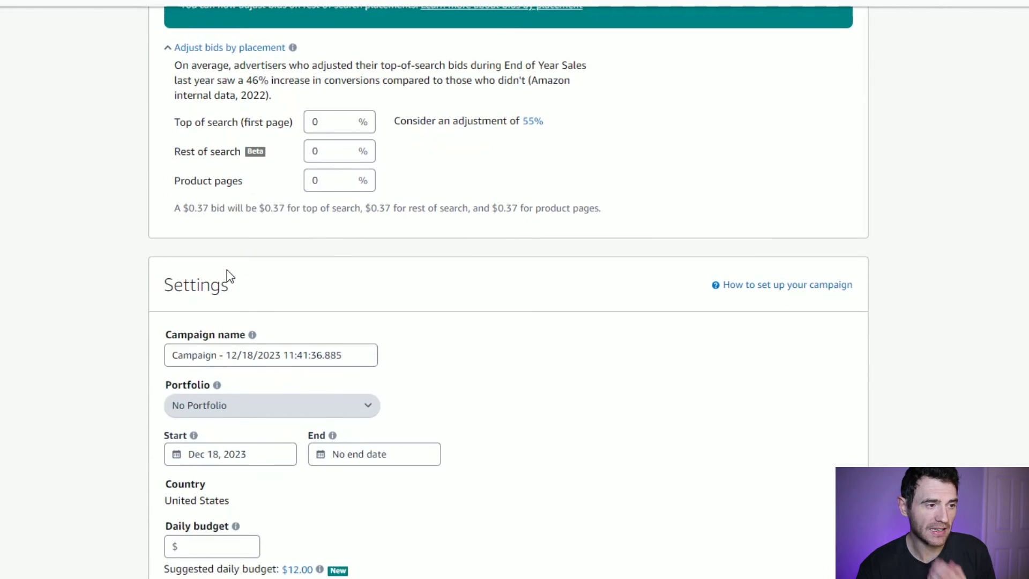
scroll(225, 276, down, 1)
triple_click(271, 279)
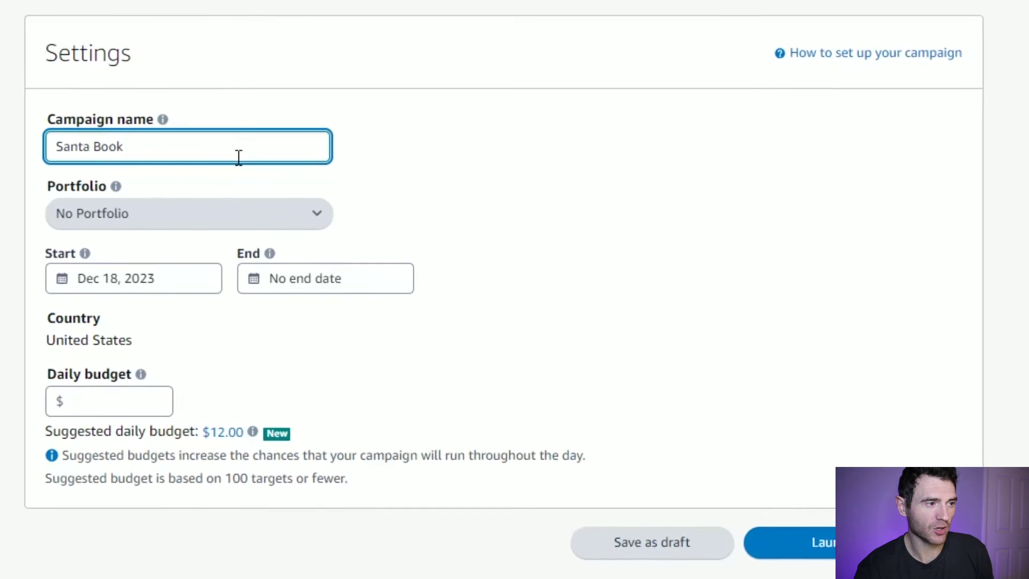
click(219, 217)
click(462, 193)
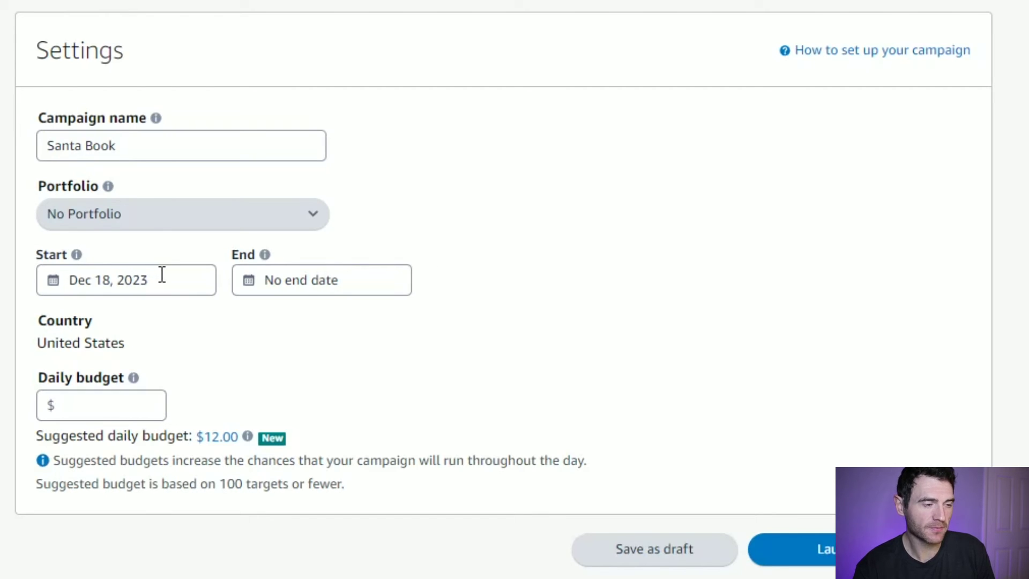
Set the campaign end date to Dec 25, 2023.
click(357, 278)
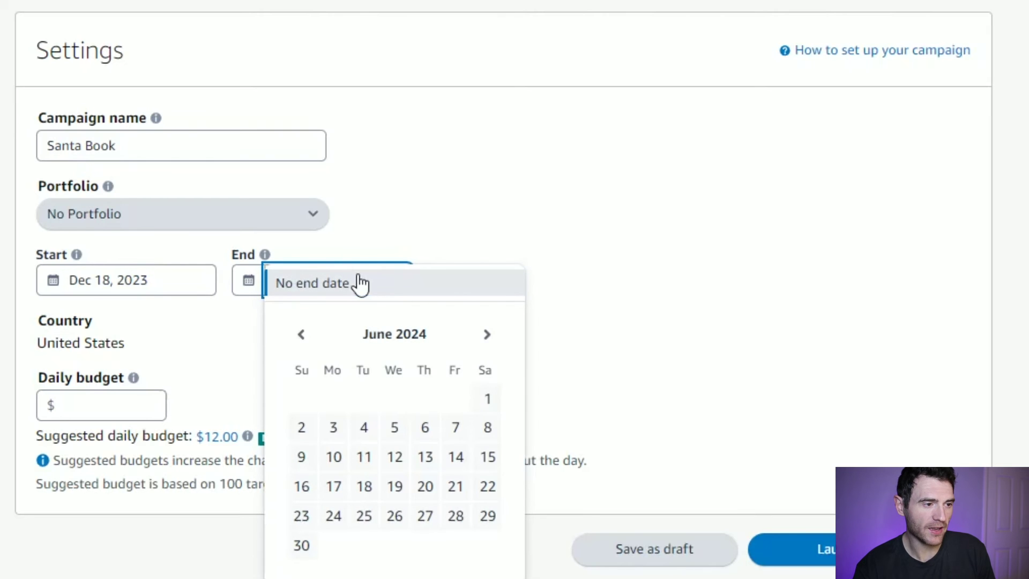
click(171, 282)
click(402, 289)
click(302, 337)
click(302, 337)
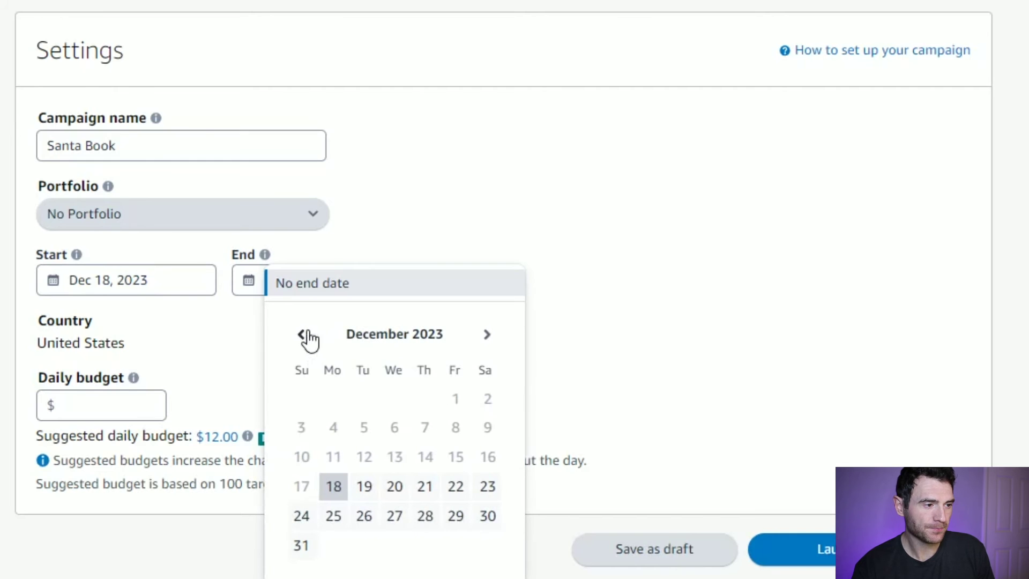
click(333, 516)
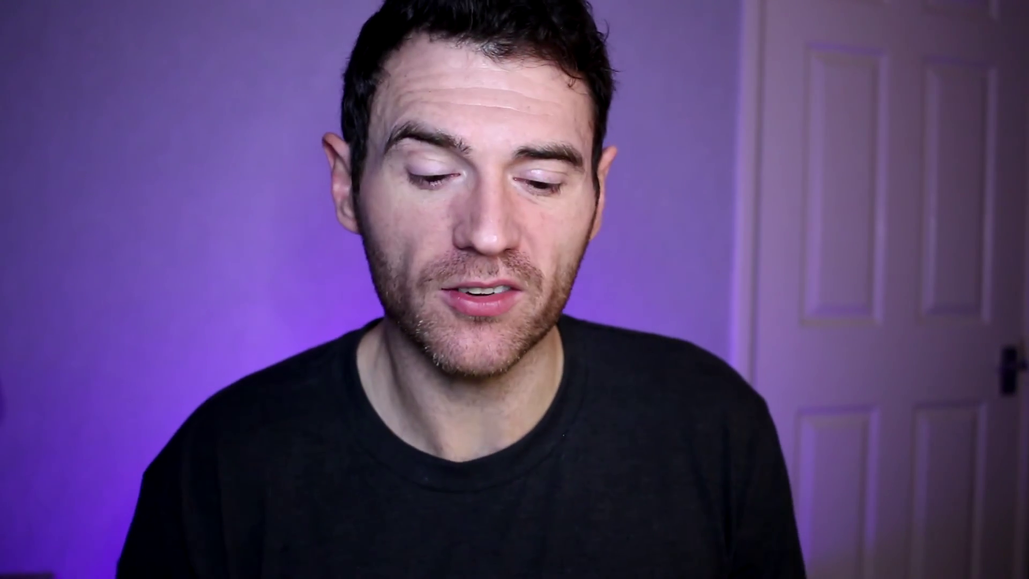
Enter a $10 daily budget and launch the Santa Book campaign.
click(96, 406)
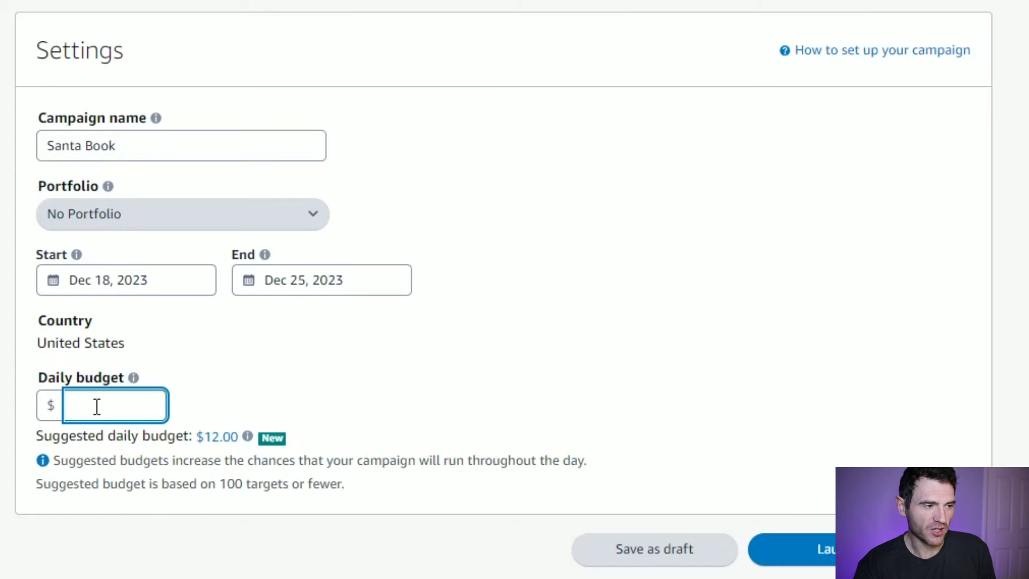
text(10)
key(Tab)
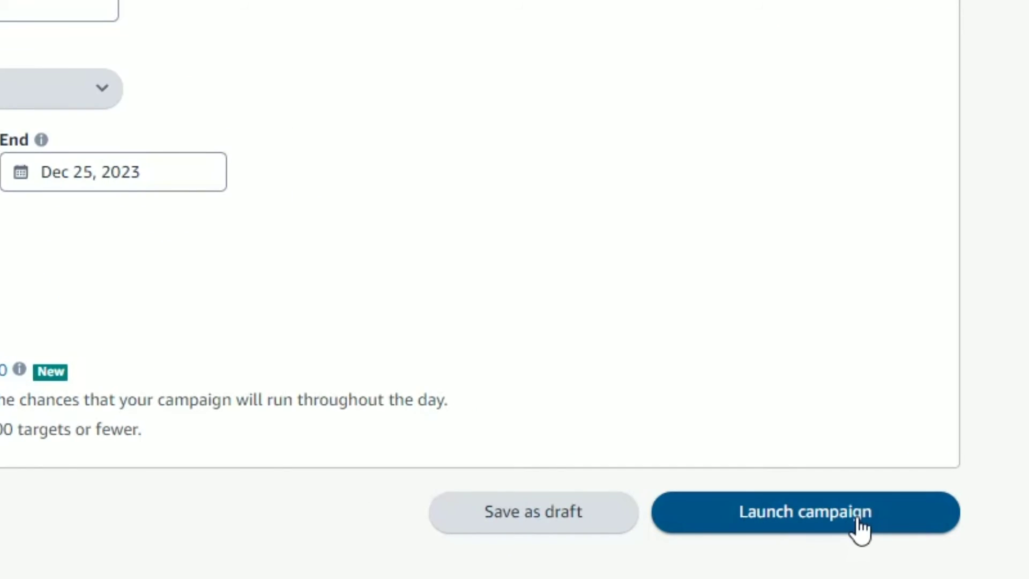
click(857, 525)
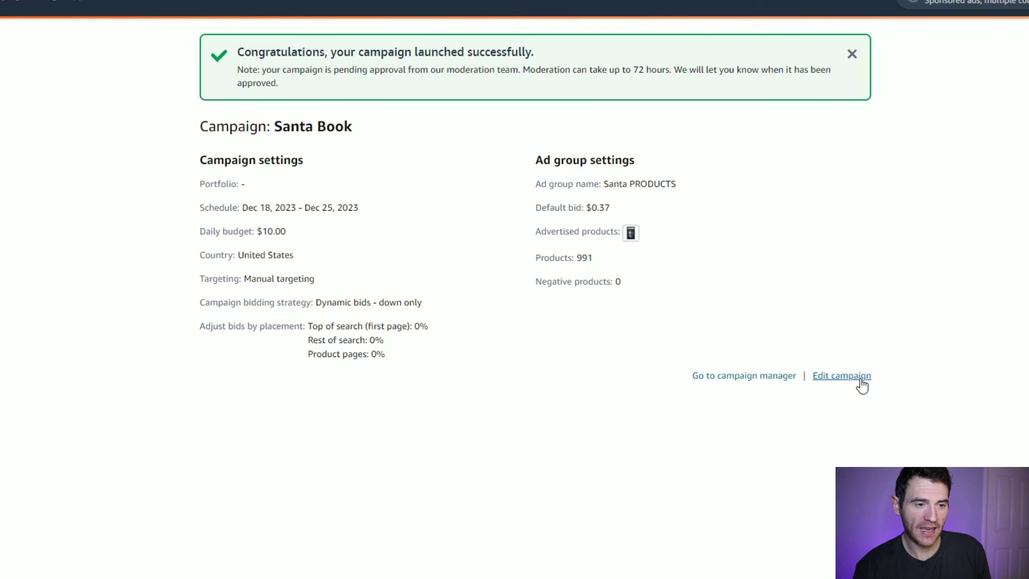
Leave the Santa Book launch confirmation for the campaign manager.
click(754, 377)
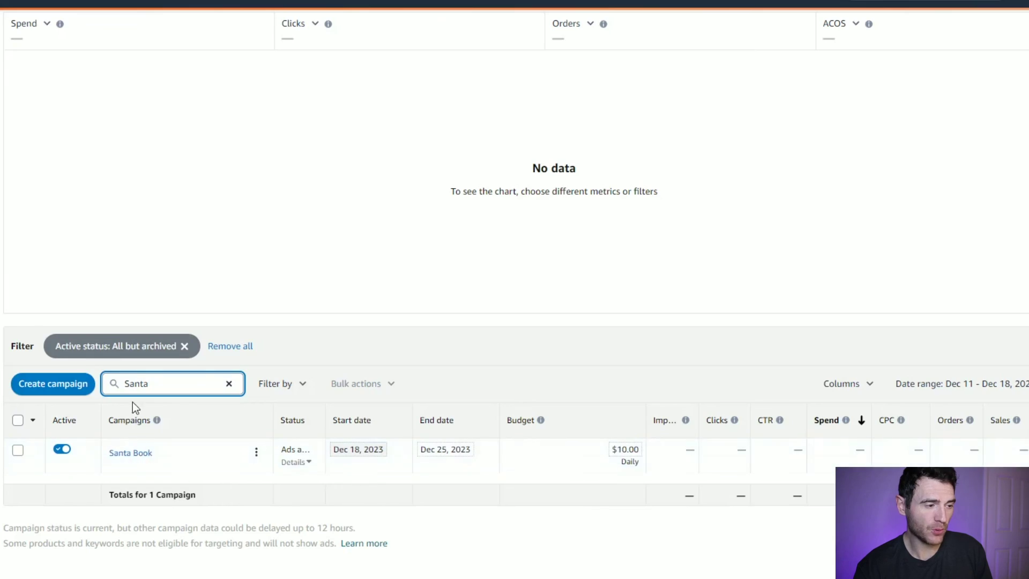
click(138, 457)
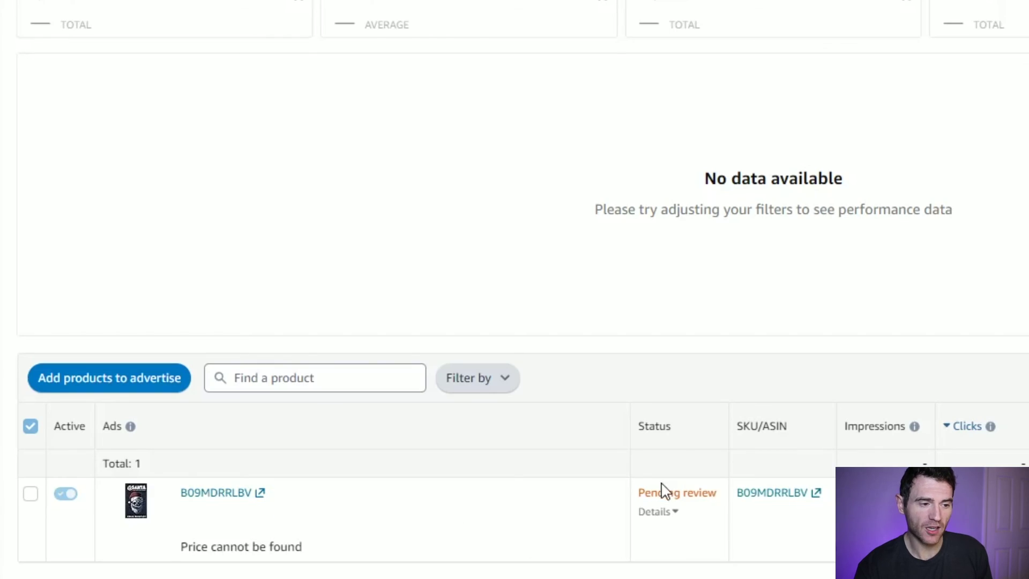
mouse_move(712, 490)
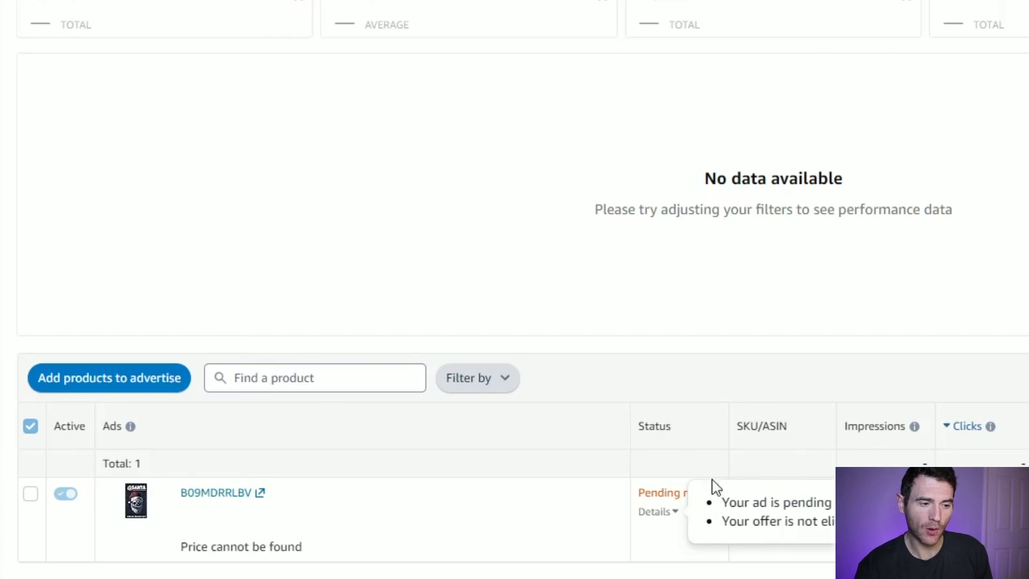